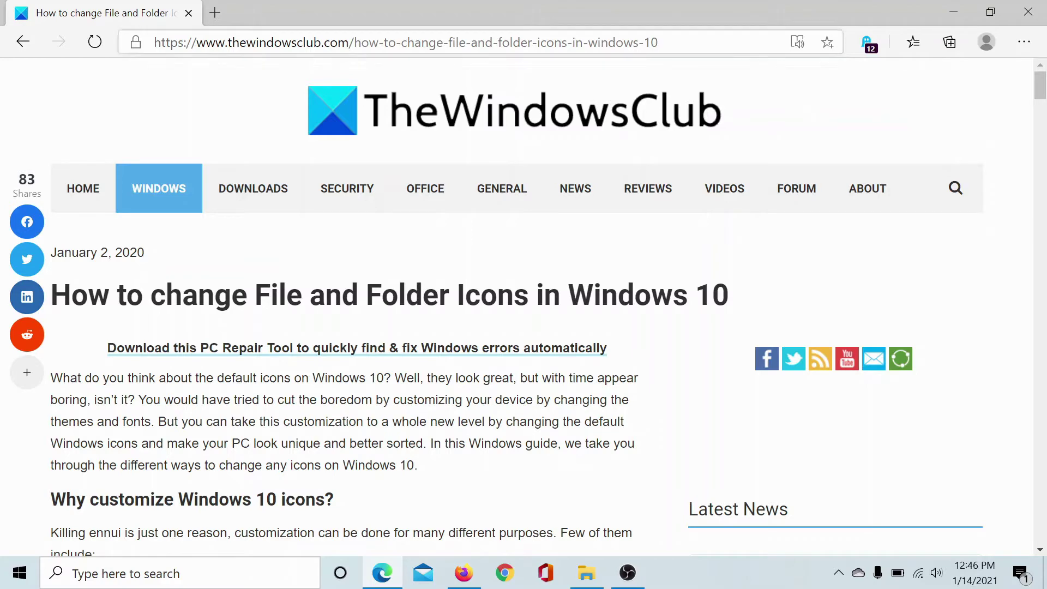
# - Minimize the TheWindowsClub article in Edge to reveal the desktop shortcuts
pyautogui.press('super+d')
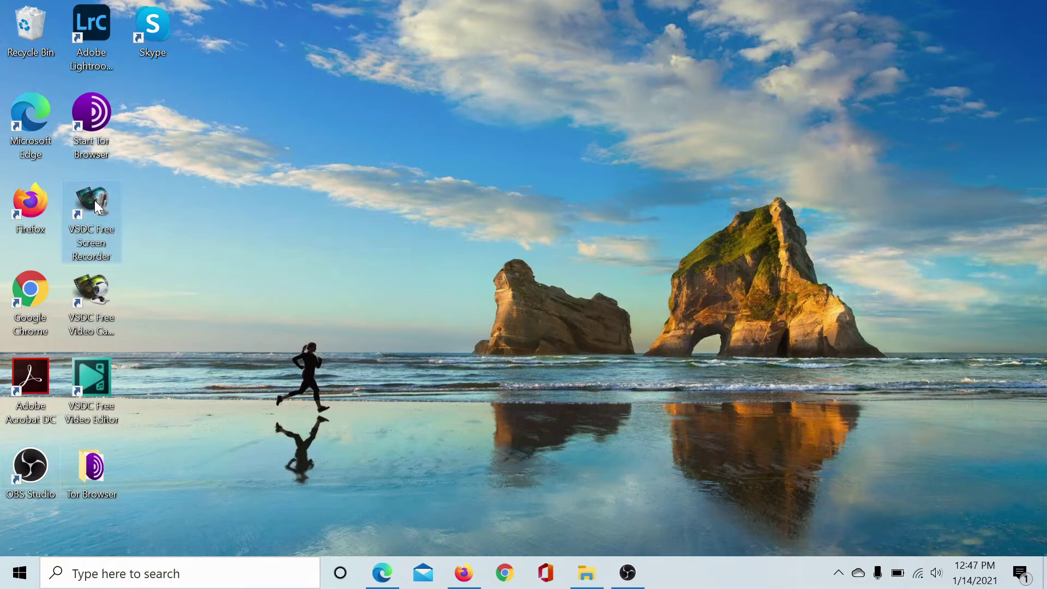
# - Open Properties for the VSDC Free Screen Recorder desktop shortcut
pyautogui.rightClick(94, 201)
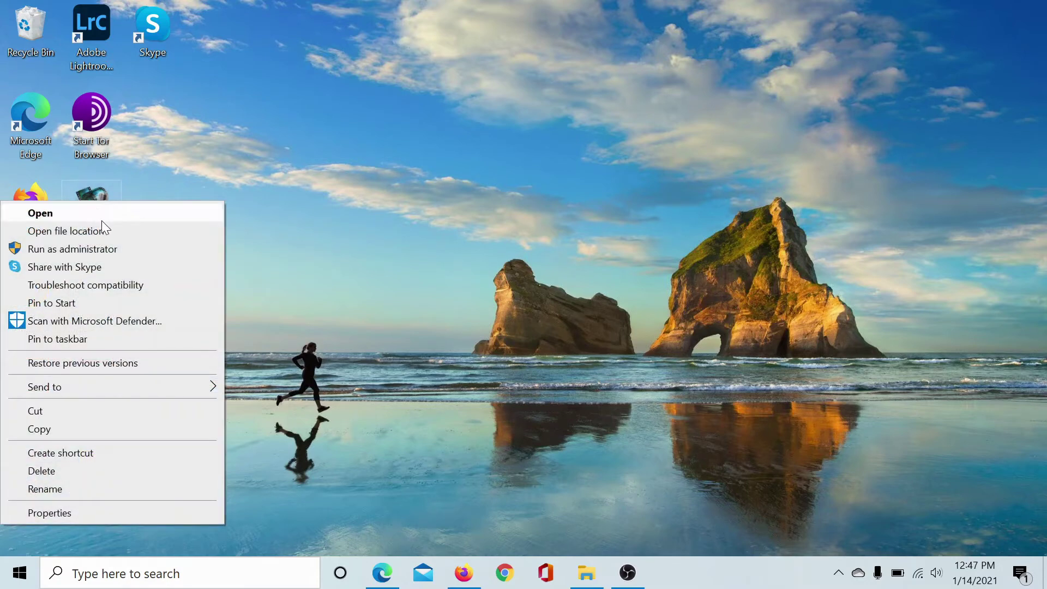
pyautogui.click(99, 513)
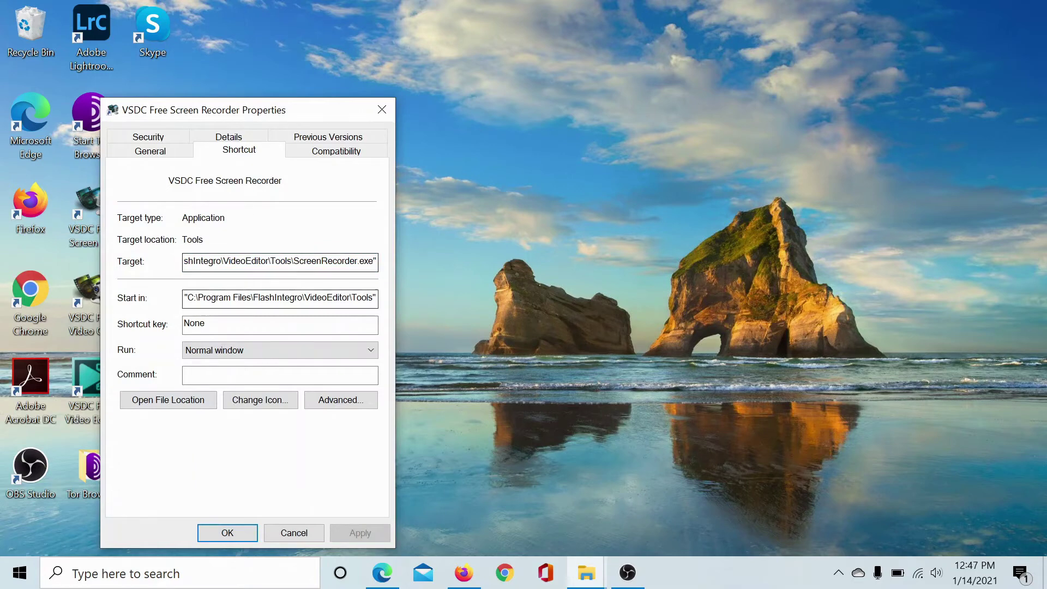
# - Choose the black play-arrow icon for the VSDC shortcut, then apply and close Properties
pyautogui.click(260, 401)
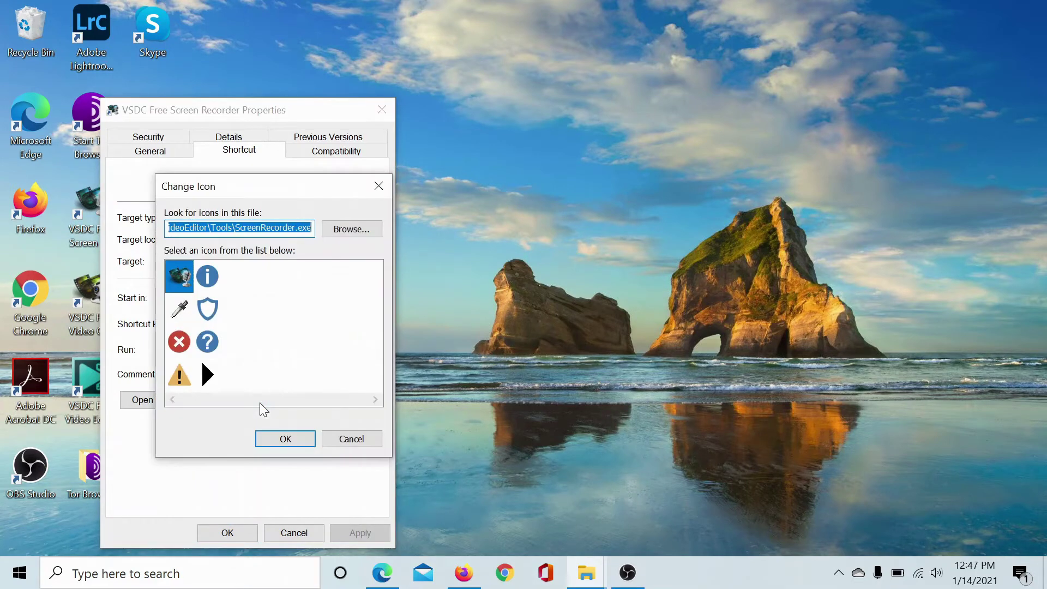
pyautogui.click(208, 375)
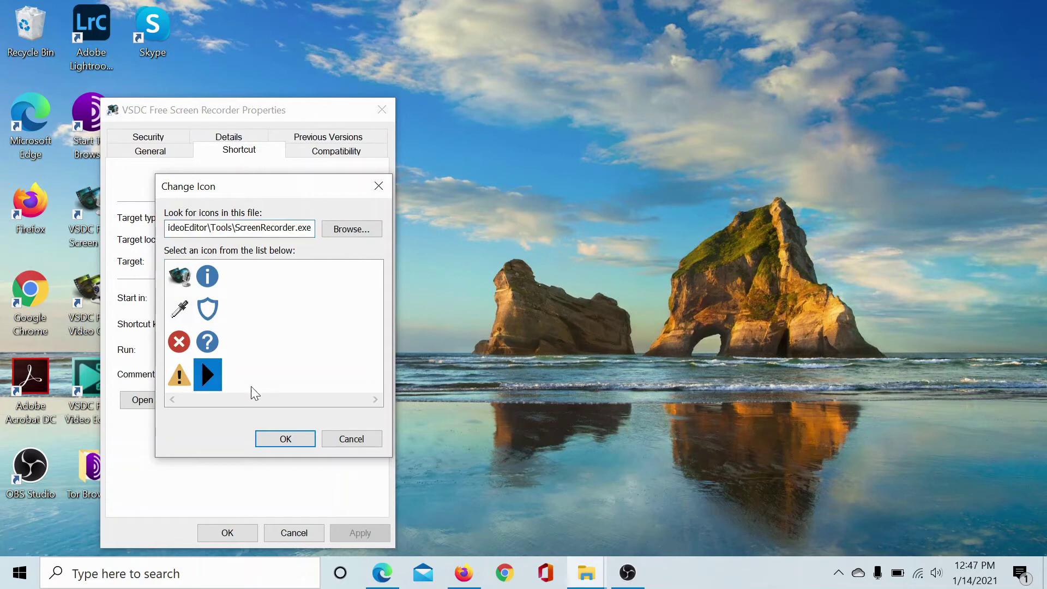
pyautogui.click(286, 439)
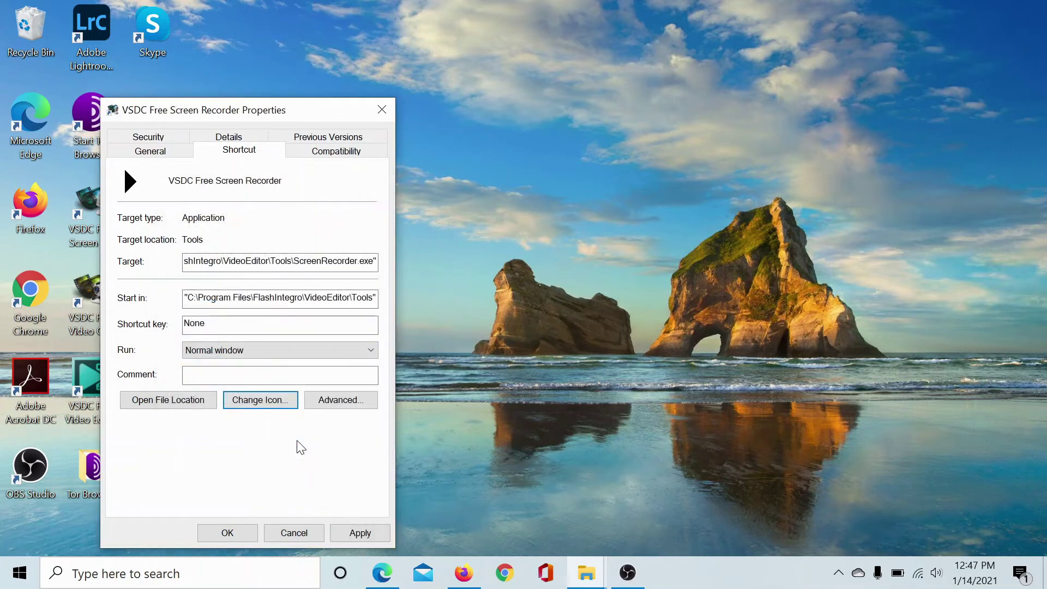
pyautogui.click(361, 532)
pyautogui.click(227, 533)
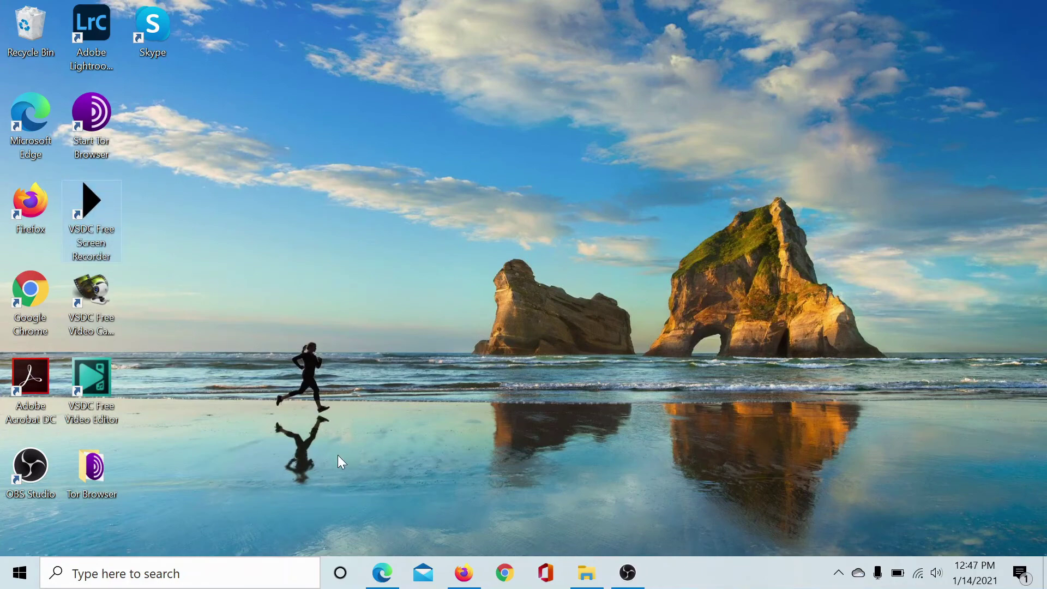
pyautogui.click(382, 573)
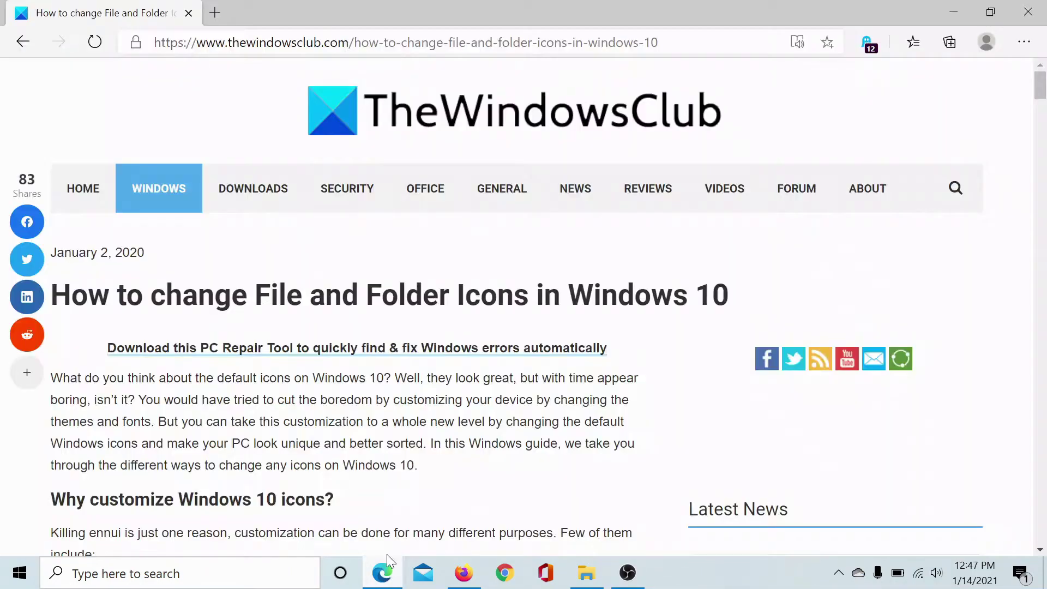